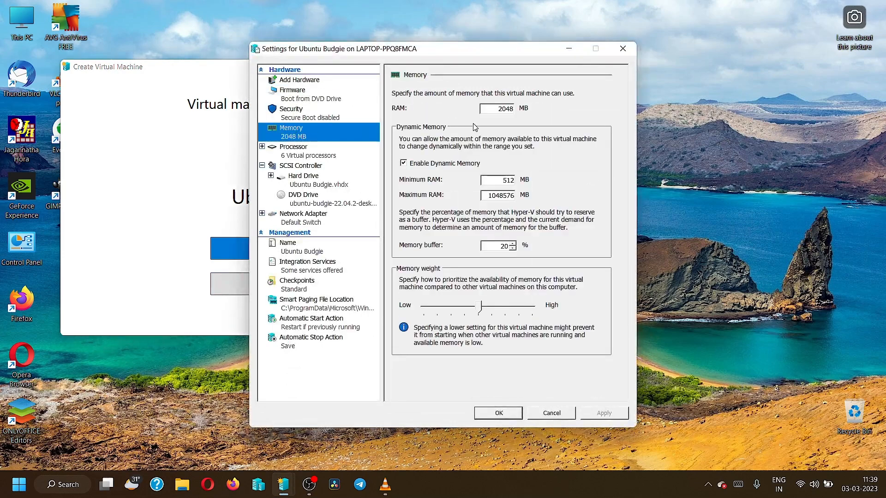
Step: Set the maximum RAM for dynamic memory to 4096 MB
left_click_drag(488, 196, 547, 205)
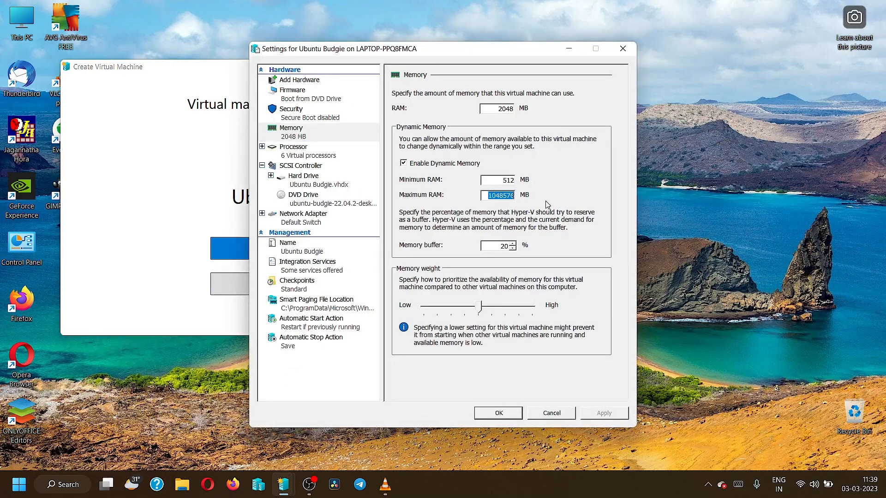
type("4096")
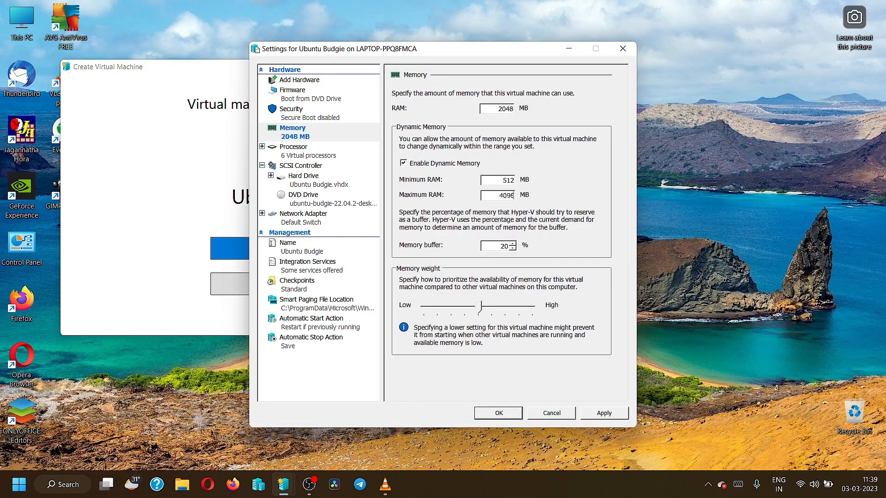
Step: Set the number of virtual processors to 4, then apply and close the virtual machine's settings
left_click(323, 149)
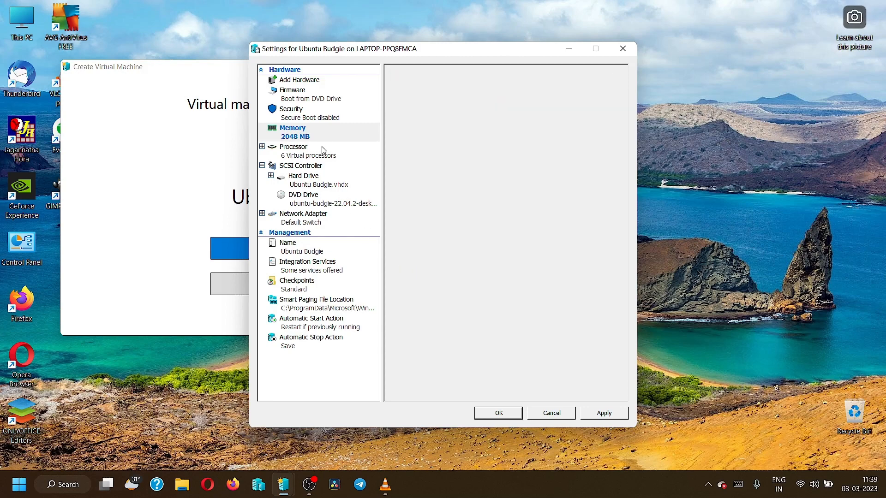
left_click(527, 126)
left_click(527, 126)
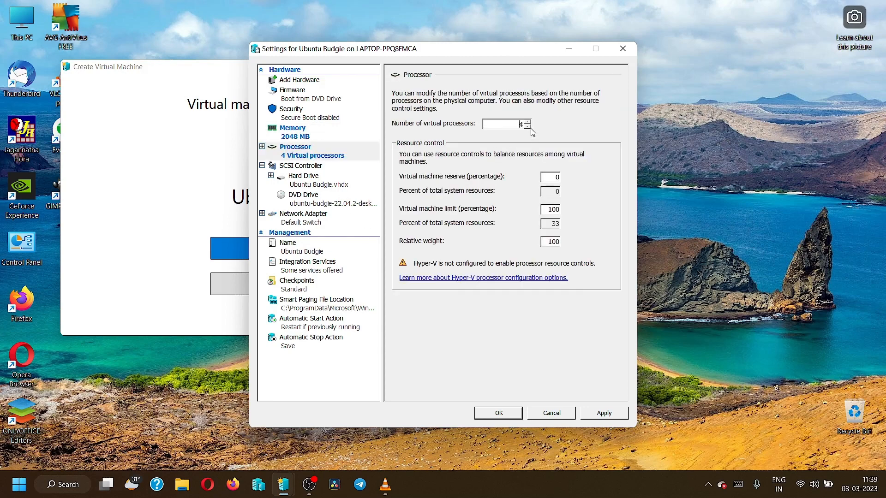
left_click(603, 413)
left_click(498, 413)
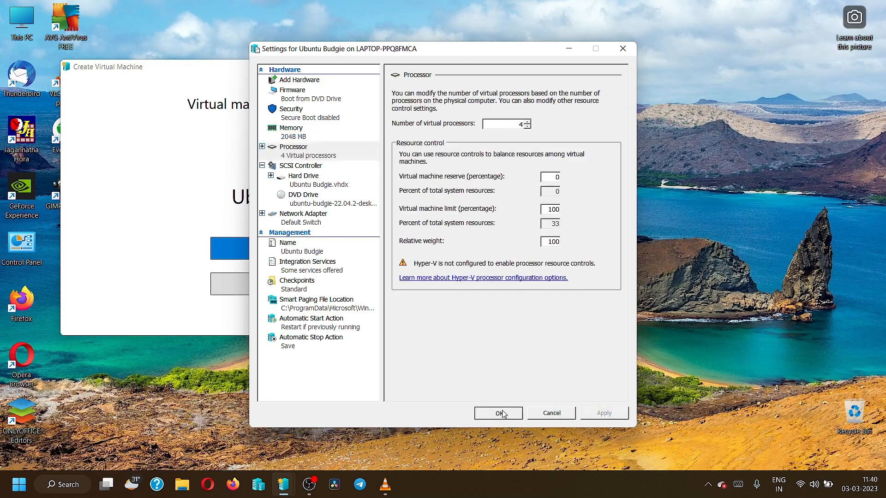
Step: Connect to the Ubuntu Budgie virtual machine, start it and move its window higher on the screen
left_click(288, 252)
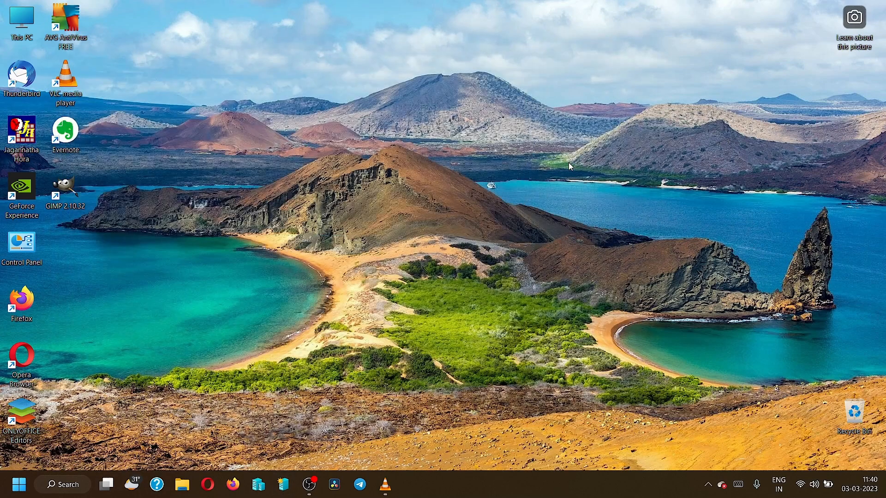
left_click(431, 186)
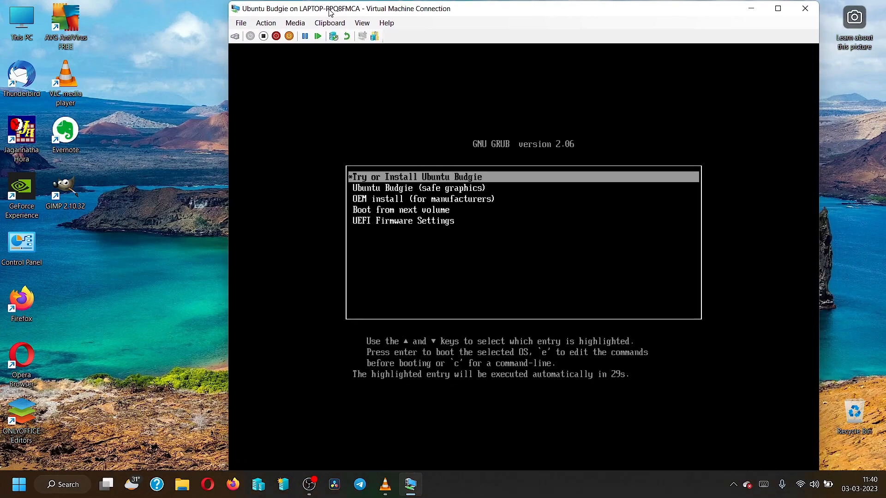
left_click_drag(331, 12, 315, 4)
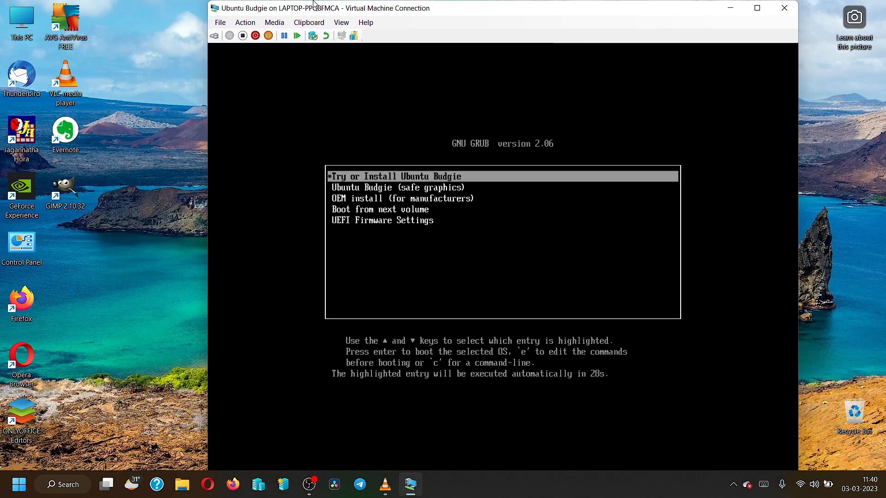
Step: Look through the GRUB boot entries and boot Try or Install Ubuntu Budgie
key("Down")
key("Down")
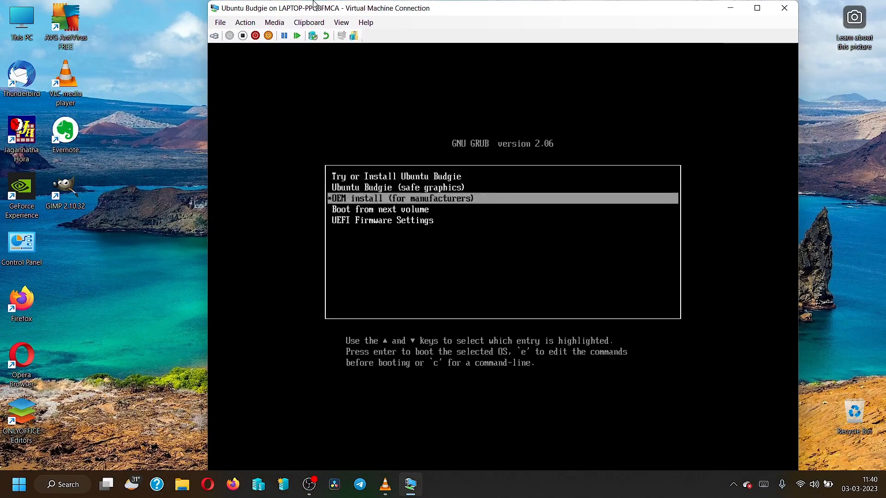
key("Down")
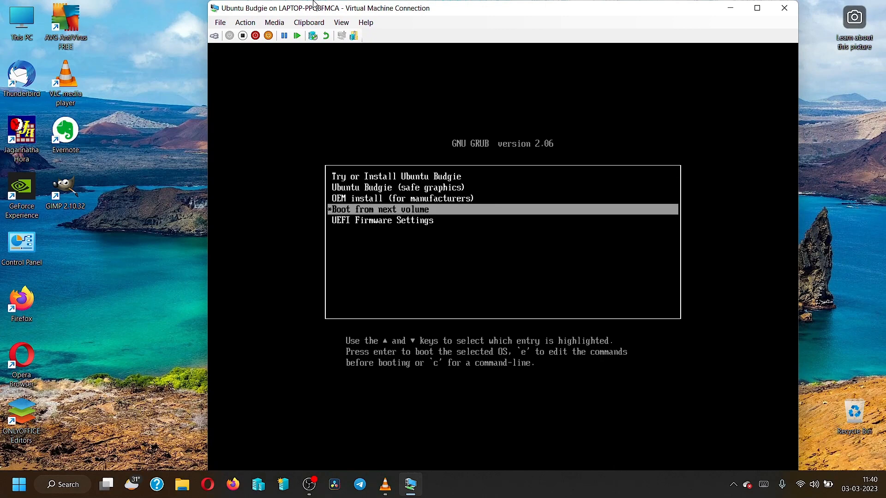
key("Down")
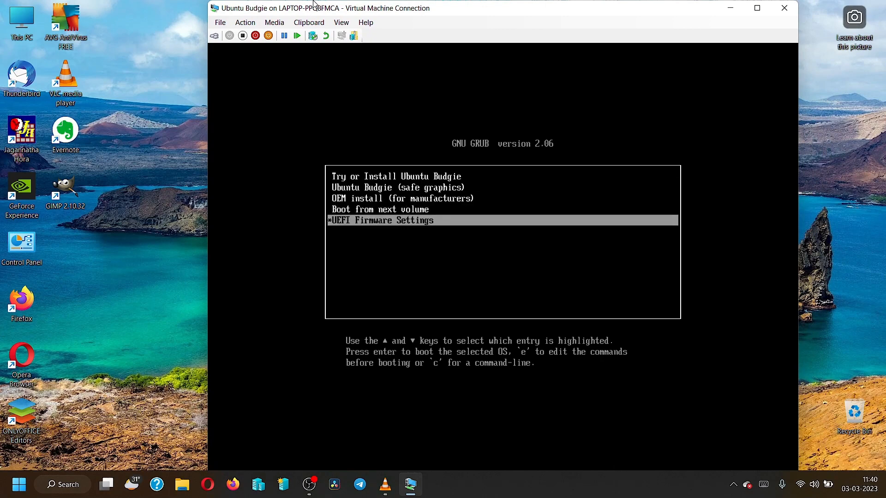
key("Up")
key("Up")
key("Up")
key("Up")
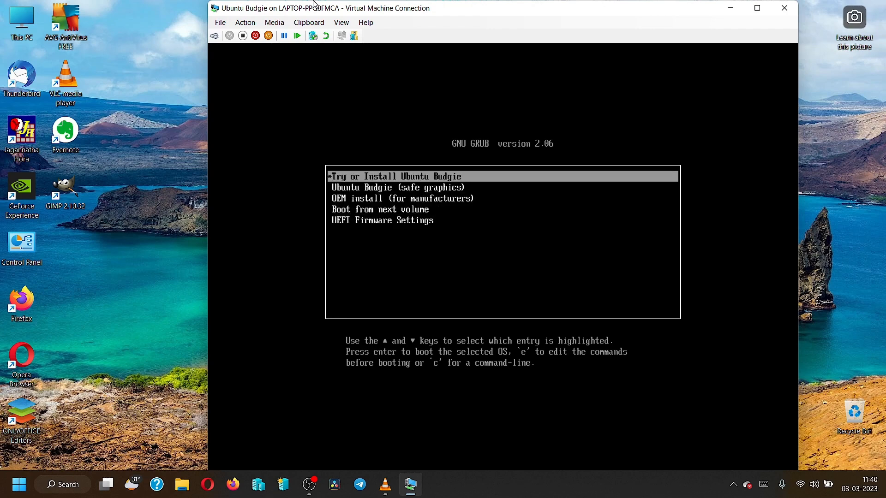
key("Return")
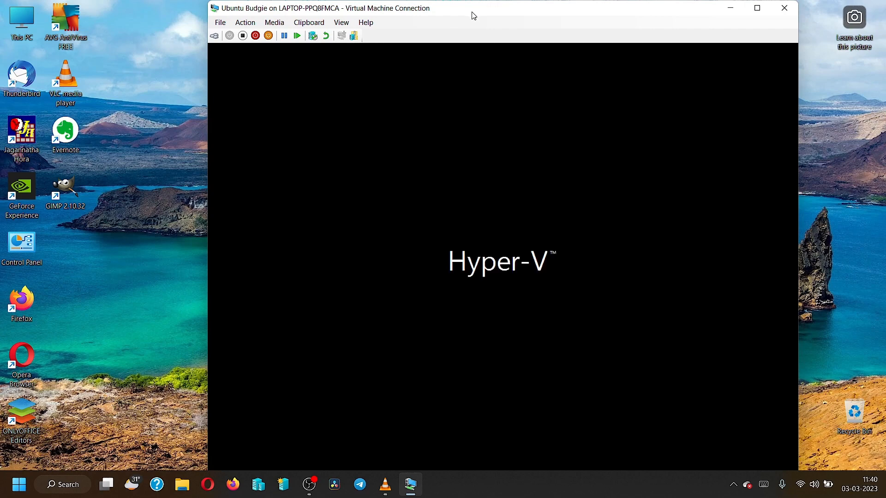
Step: Expand the virtual machine to full screen and start the live session with Try Ubuntu Budgie
double_click(471, 11)
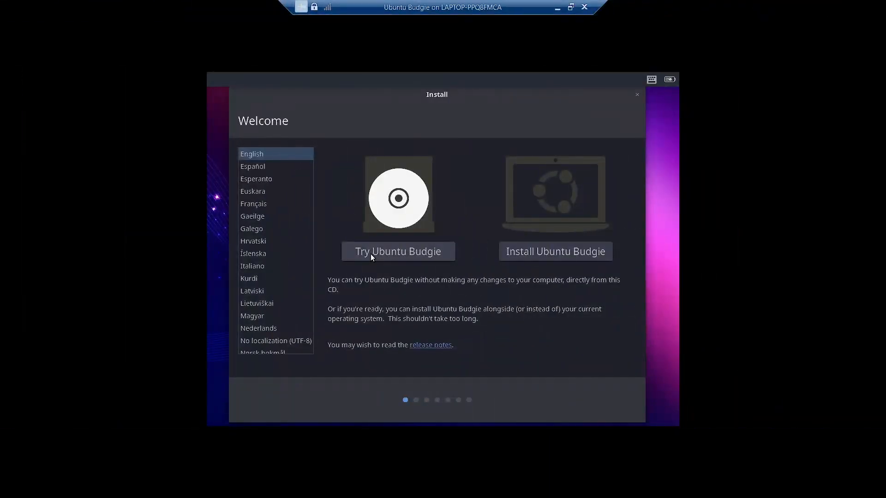
left_click(371, 254)
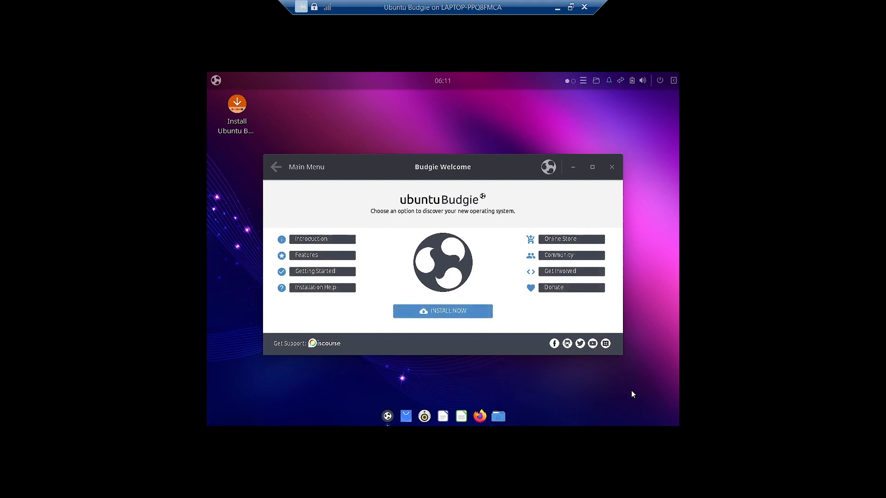
left_click_drag(455, 169, 473, 155)
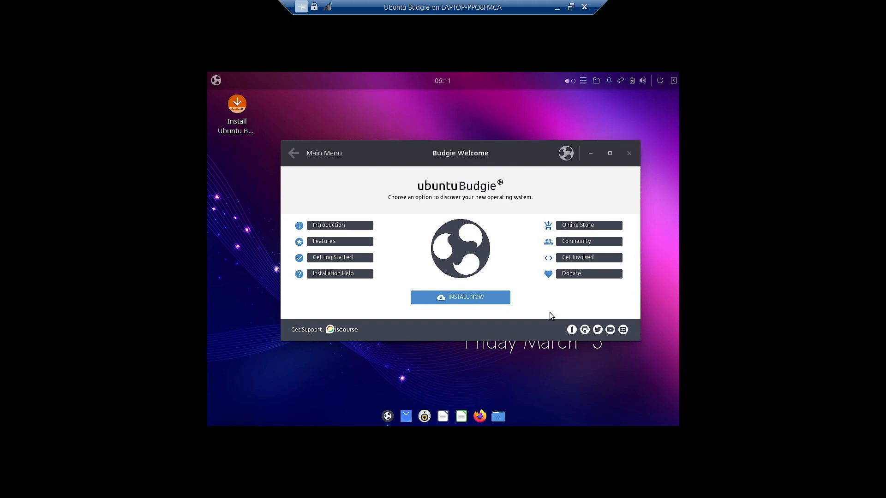
Step: Set the display resolution to 1920 × 1080 (16:9) in Budgie Control Center, keep the configuration and close the settings
left_click(216, 83)
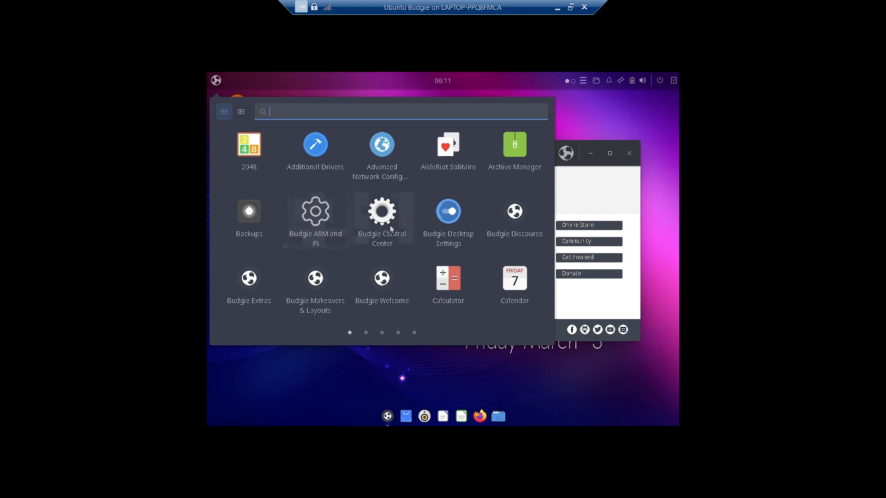
left_click(391, 228)
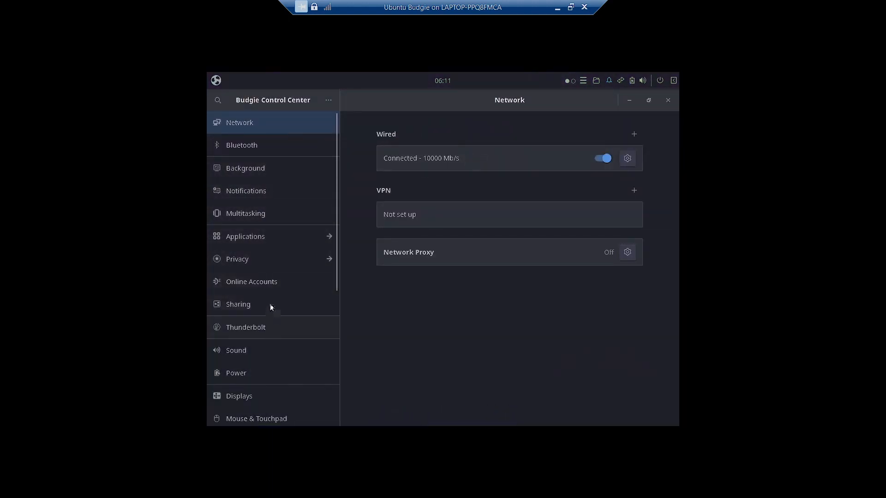
scroll(272, 258, "down", 5)
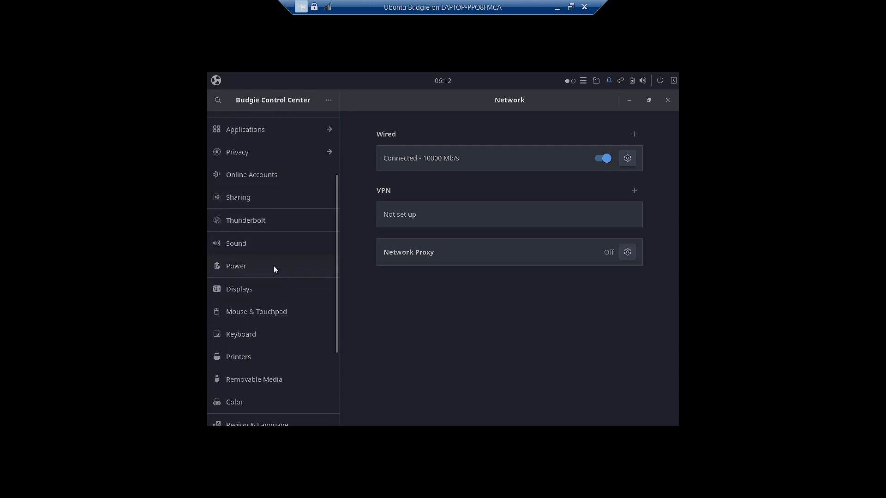
left_click(245, 253)
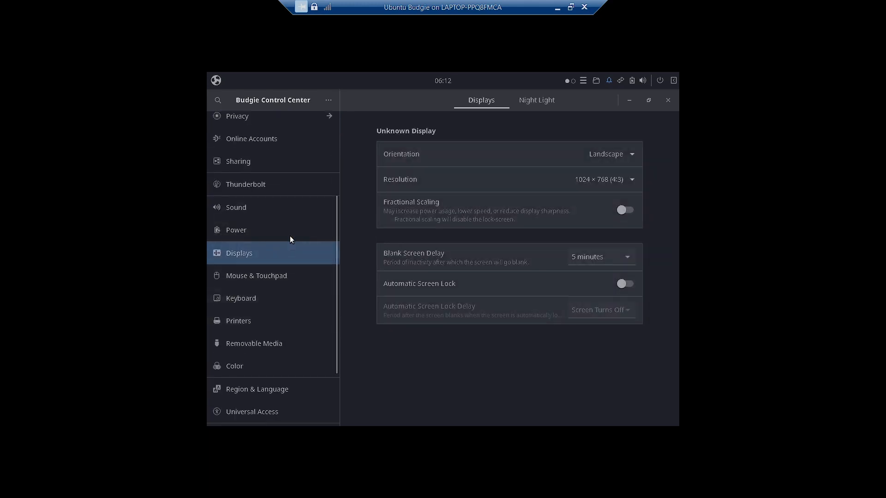
left_click(623, 180)
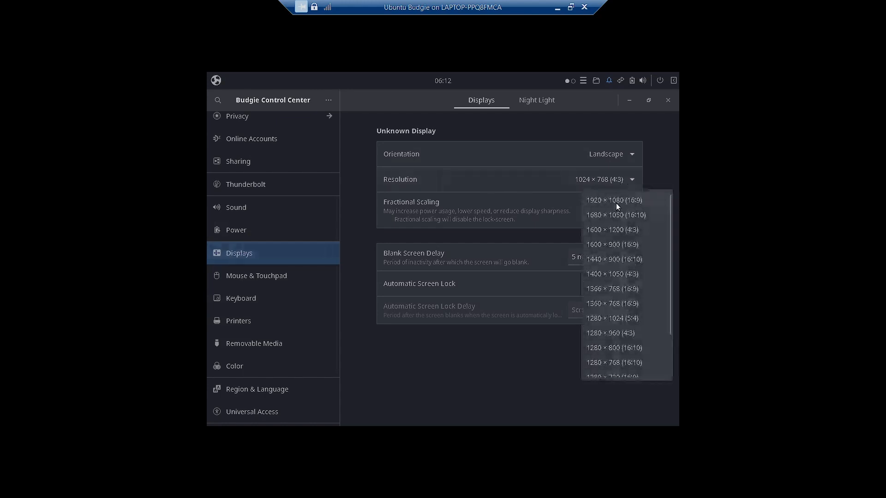
left_click(615, 202)
left_click(654, 105)
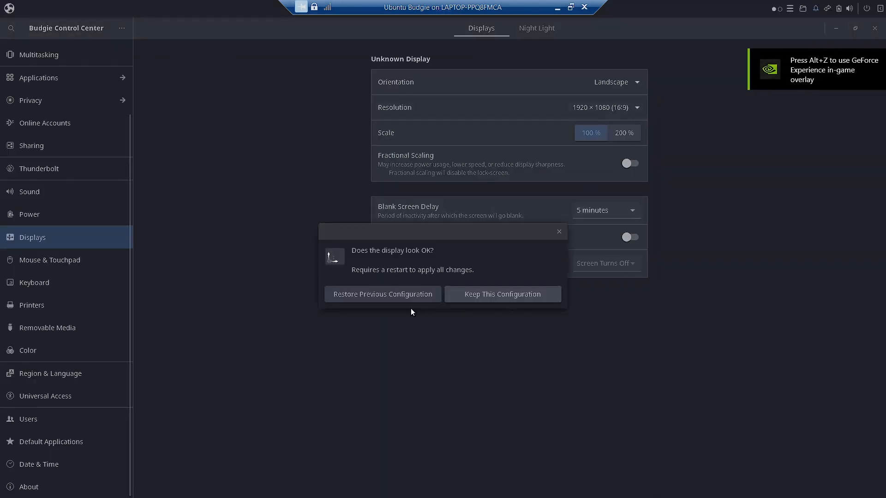
left_click(512, 296)
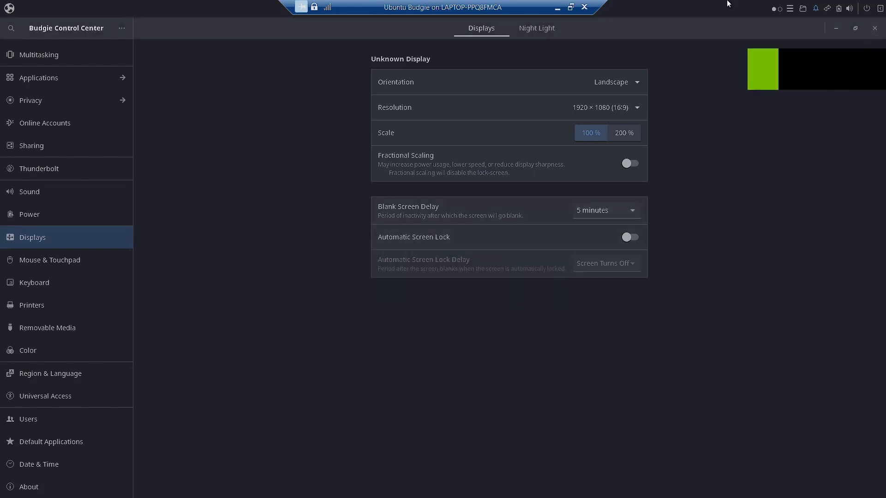
left_click(874, 29)
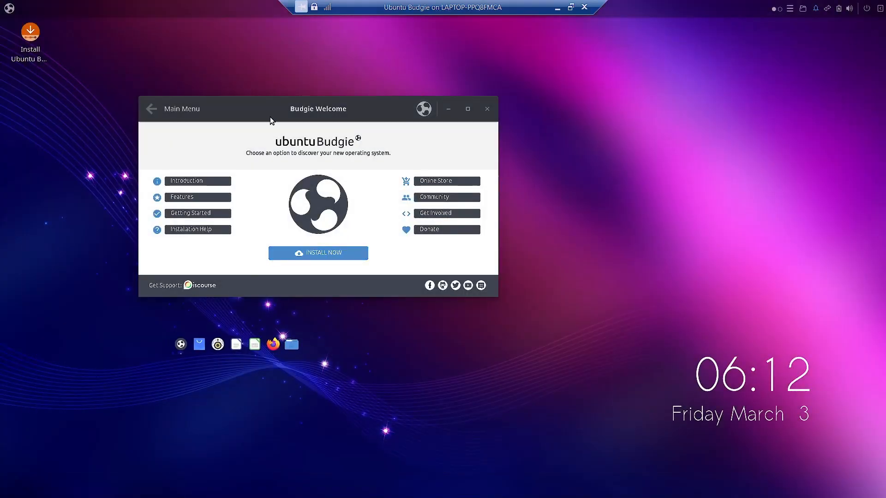
Step: Launch the Ubuntu Budgie installer from the Budgie Welcome window and continue with English as the language
left_click_drag(270, 116, 345, 113)
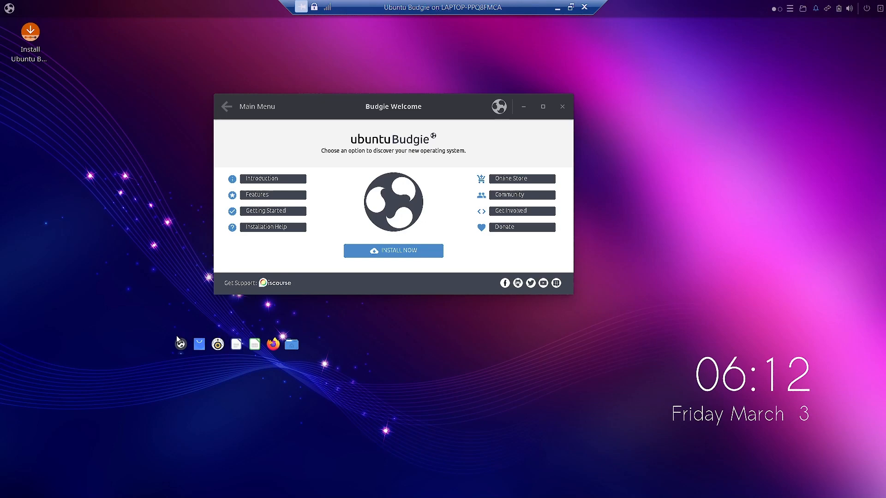
left_click(424, 253)
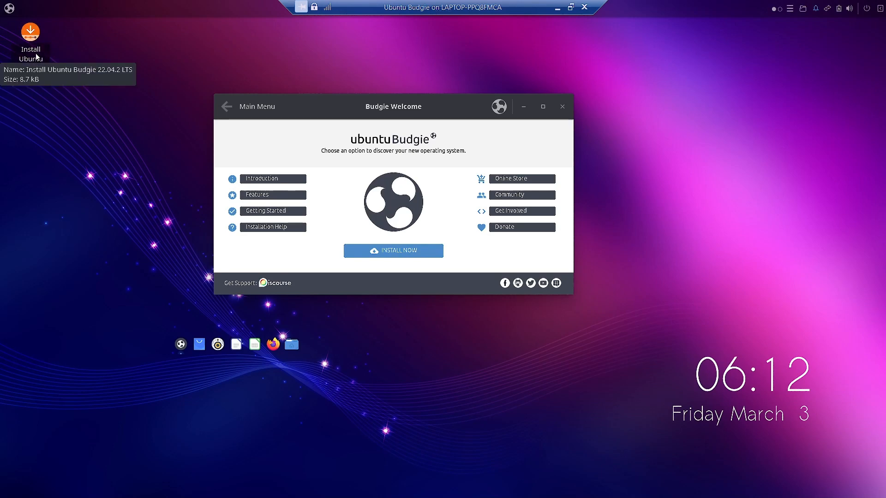
left_click(389, 252)
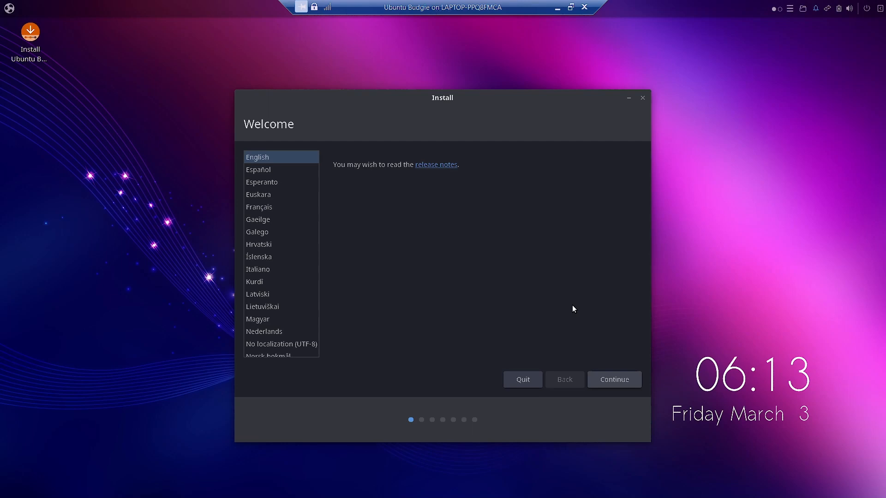
left_click(612, 379)
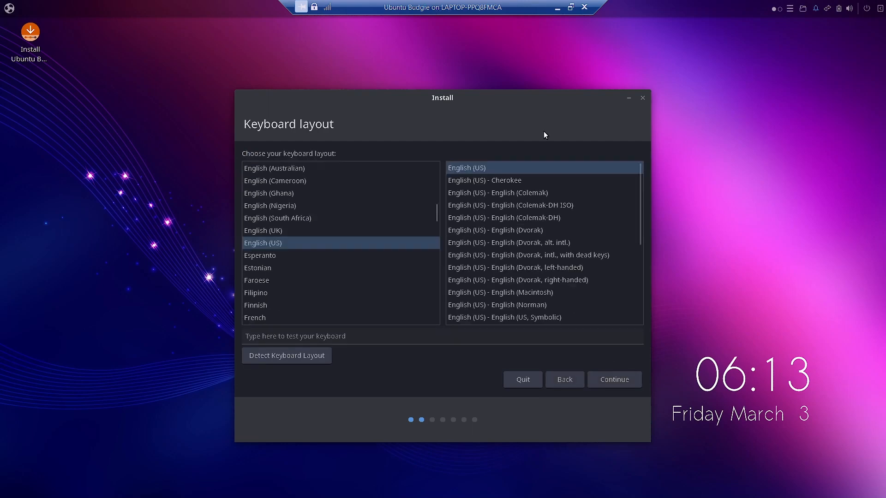
Step: Choose the keyboard layout Indian - English (India, with rupee) and continue the installation
scroll(332, 268, "down", 5)
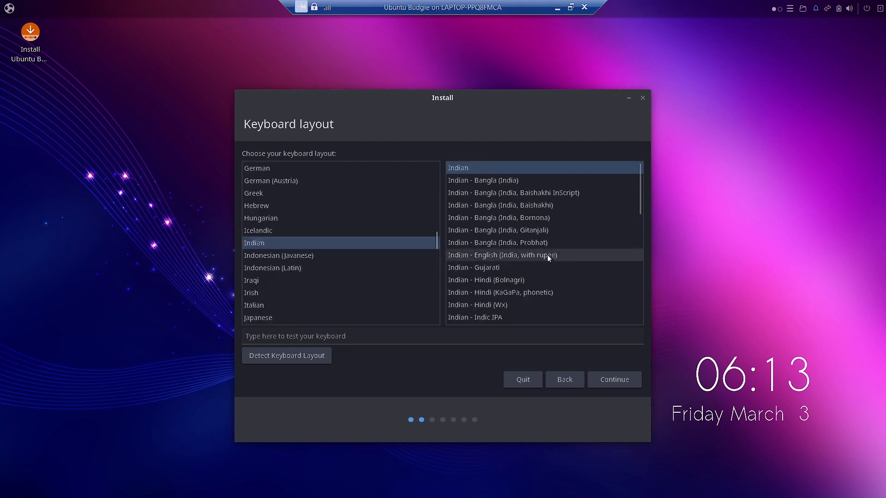
left_click(533, 254)
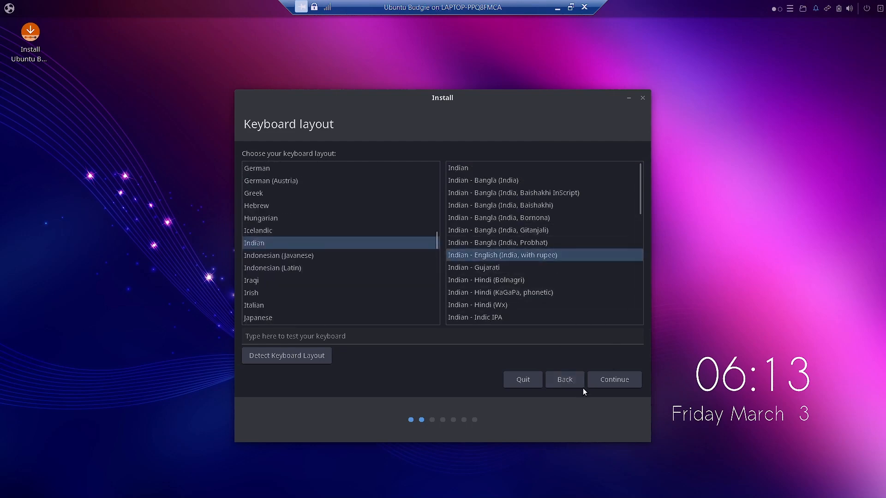
left_click(607, 379)
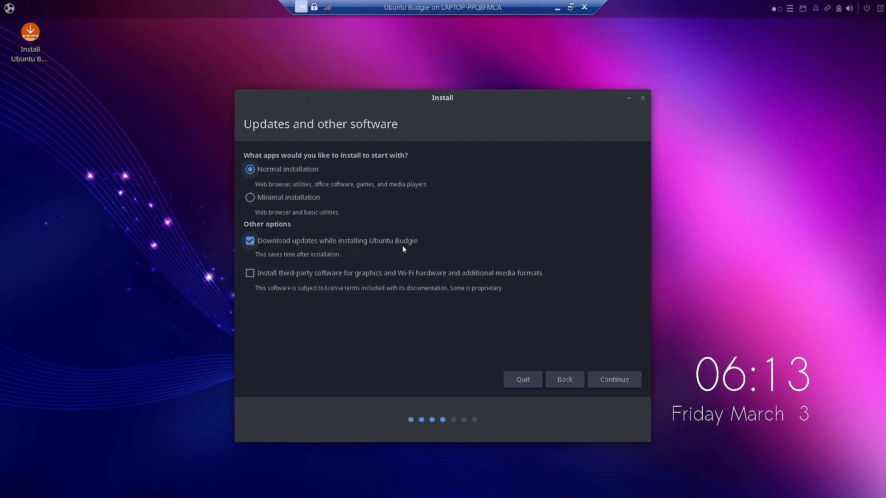
Step: Enable third-party software for graphics, Wi-Fi hardware and media formats, and choose Something else as the installation type
left_click(251, 274)
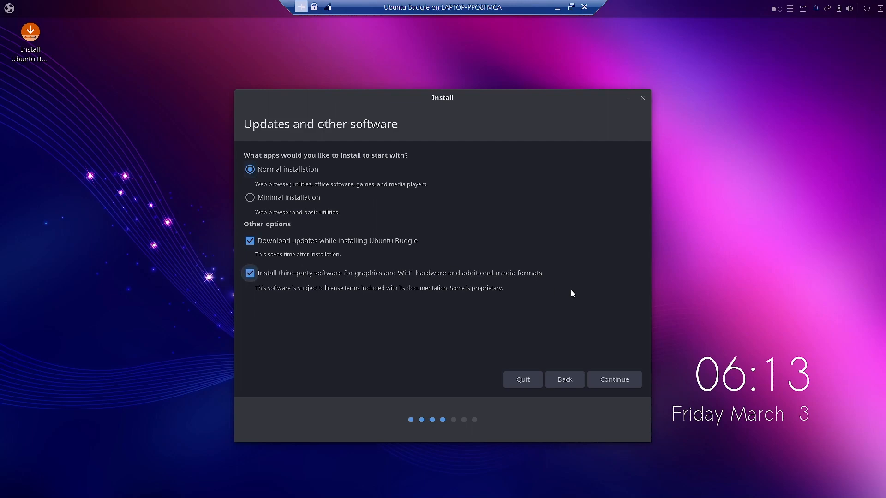
left_click(620, 377)
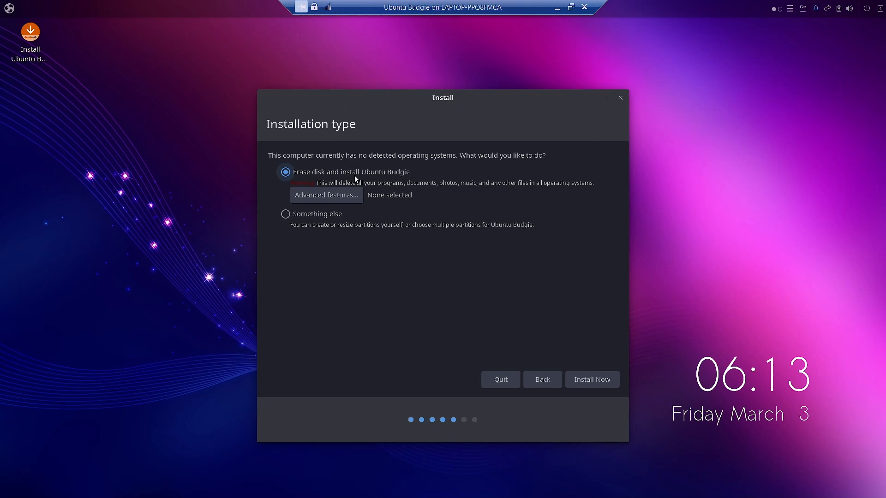
left_click(282, 215)
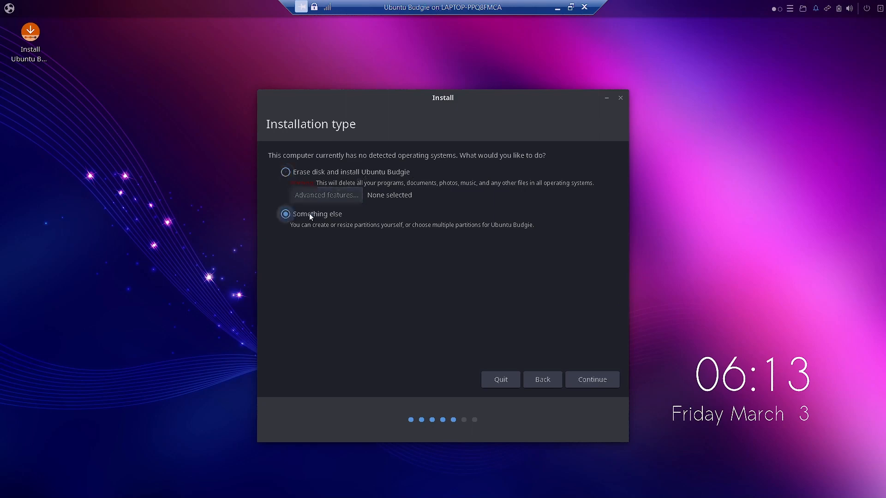
left_click(596, 379)
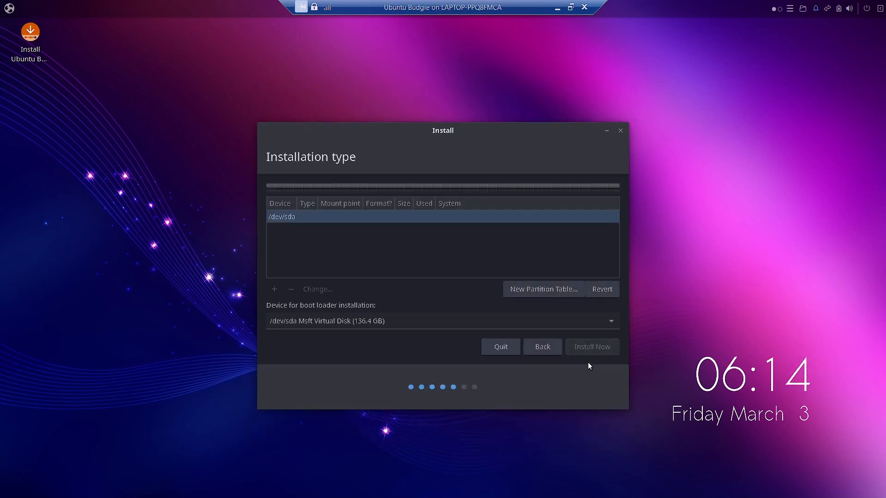
Step: Create a new partition table on /dev/sda and add a 500 MB primary EFI System Partition in the free space
left_click(546, 290)
left_click(581, 310)
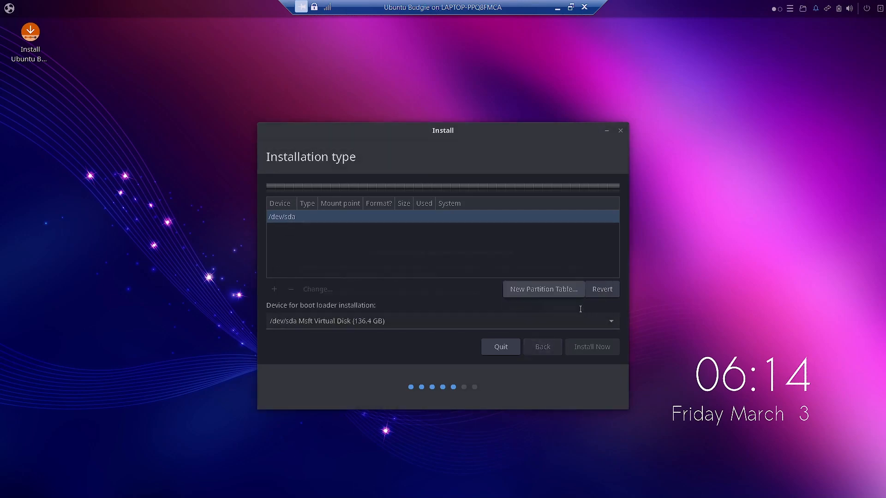
left_click(329, 231)
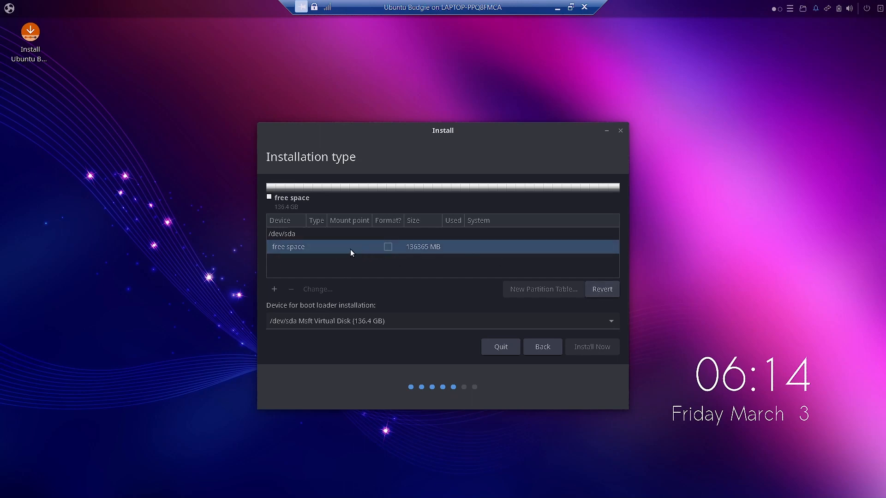
right_click(298, 246)
left_click(313, 253)
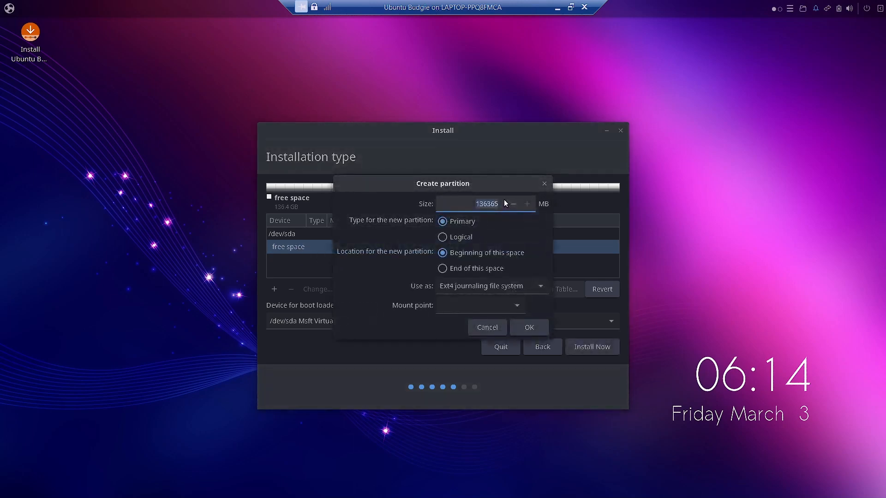
type("500")
left_click(531, 288)
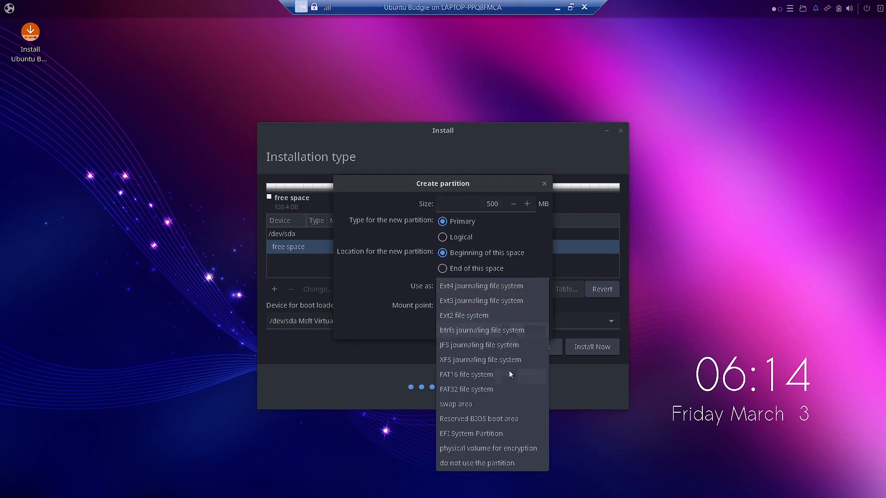
left_click(508, 434)
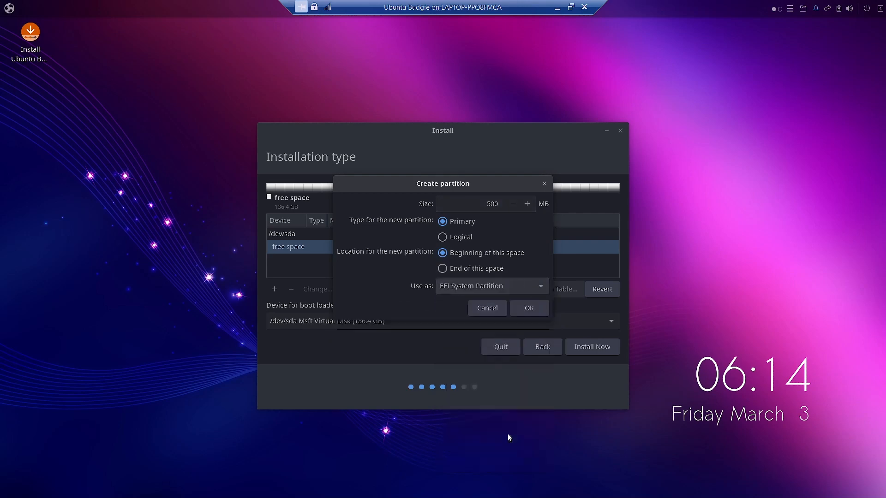
left_click(531, 312)
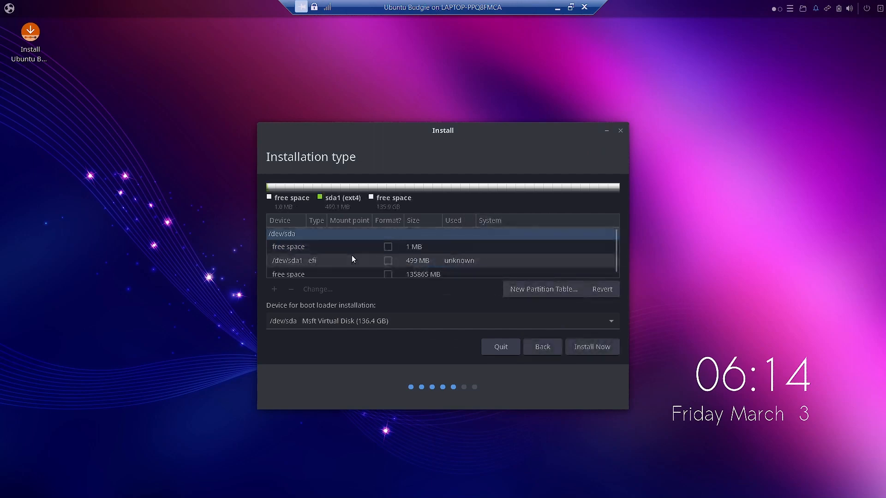
Step: Add a 2000 MB primary swap area in the large free space after the EFI partition
left_click(325, 274)
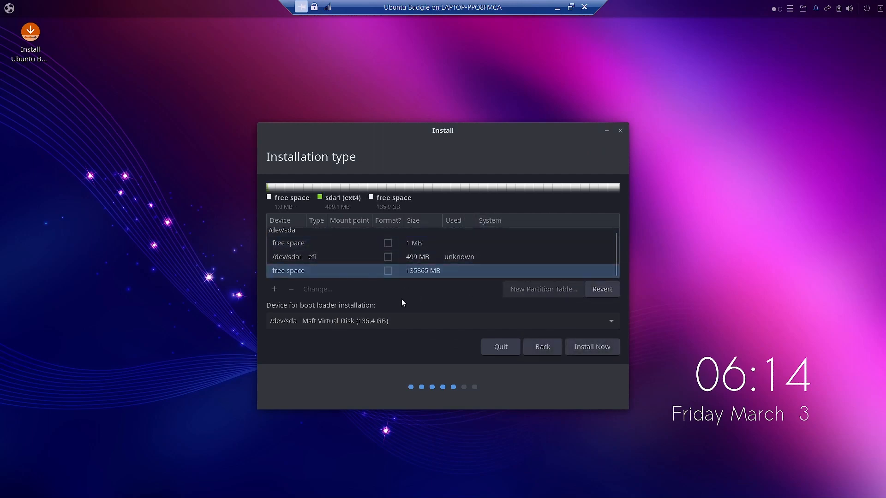
left_click(273, 289)
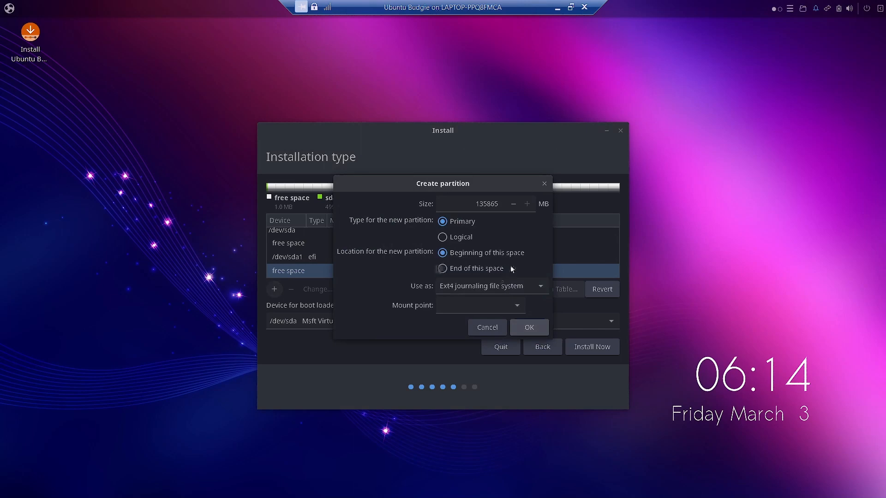
left_click_drag(471, 203, 506, 202)
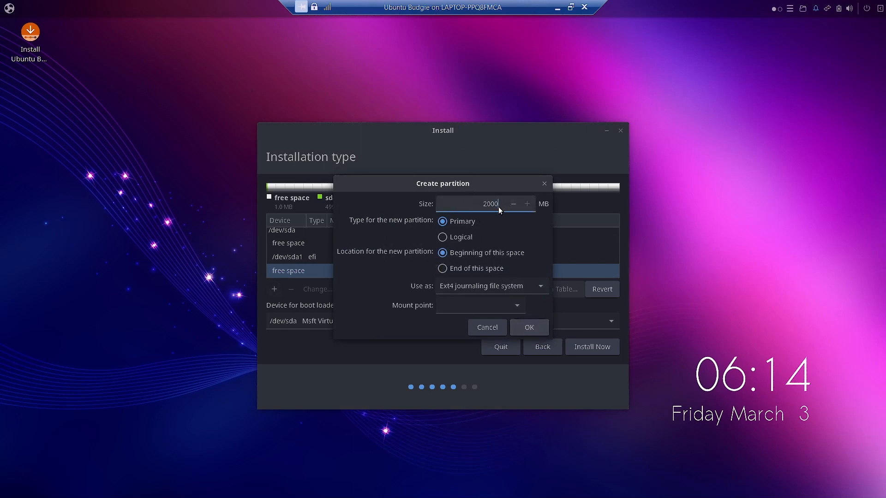
left_click(517, 290)
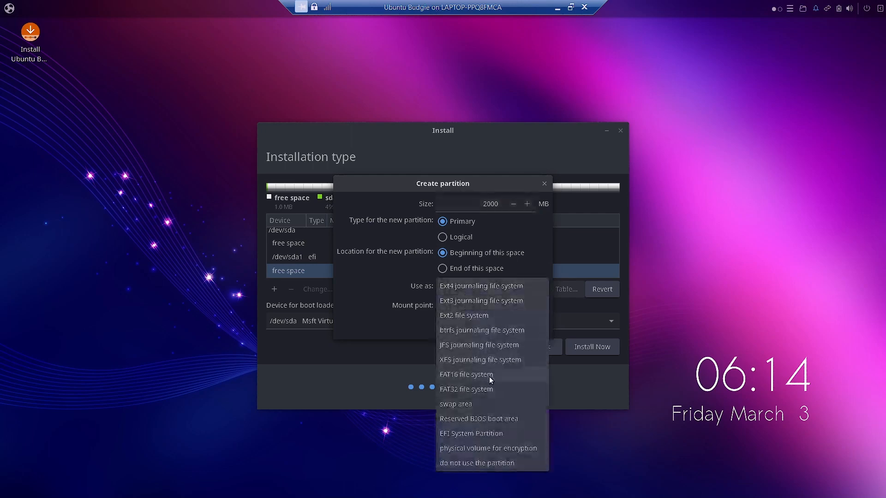
left_click(501, 404)
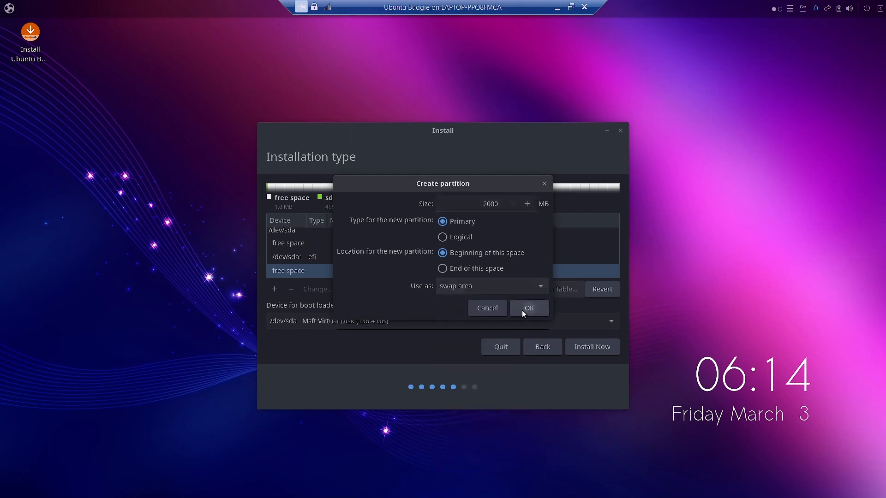
left_click(522, 308)
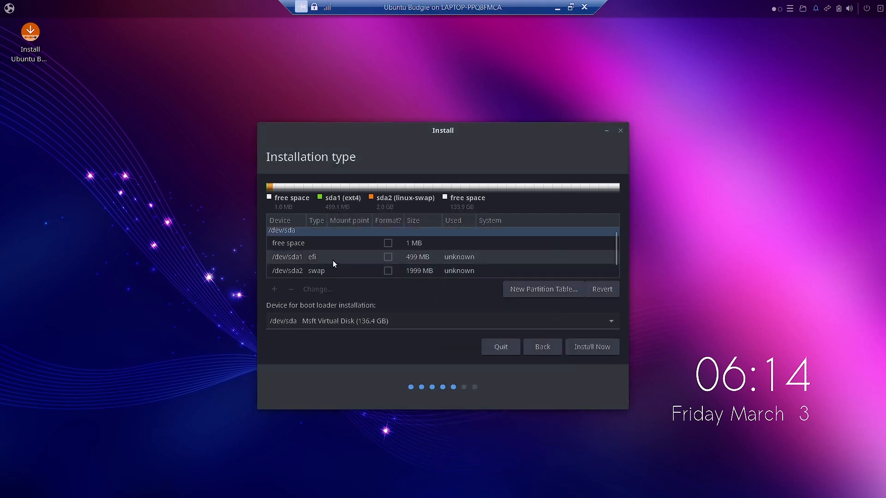
Step: Create a primary Ext4 journaling file system partition from all the remaining large free space, with mount point /
scroll(389, 261, "down", 1)
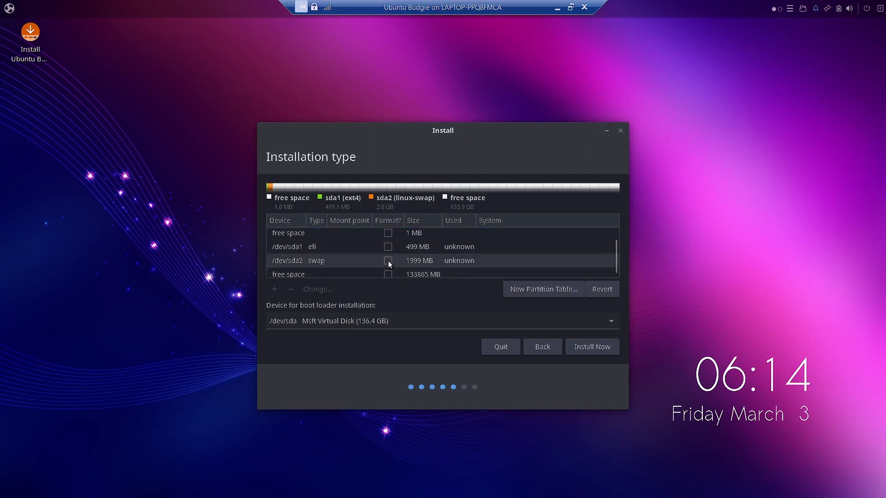
left_click(356, 271)
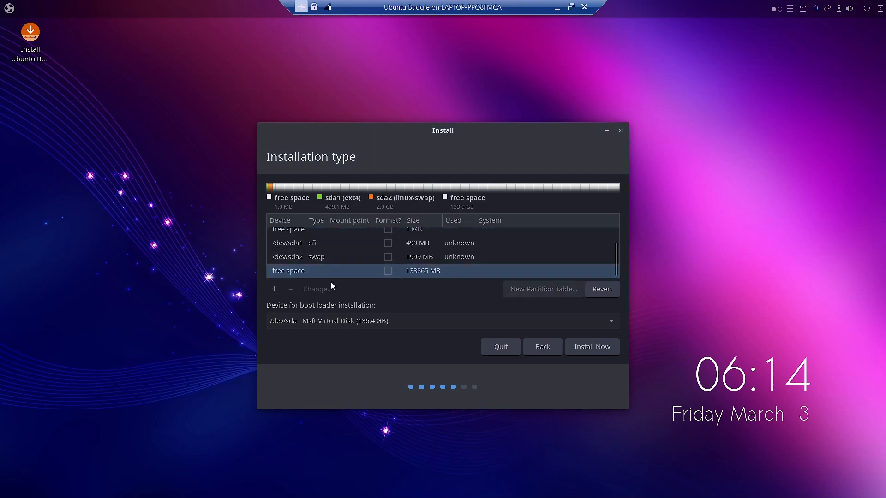
left_click(277, 288)
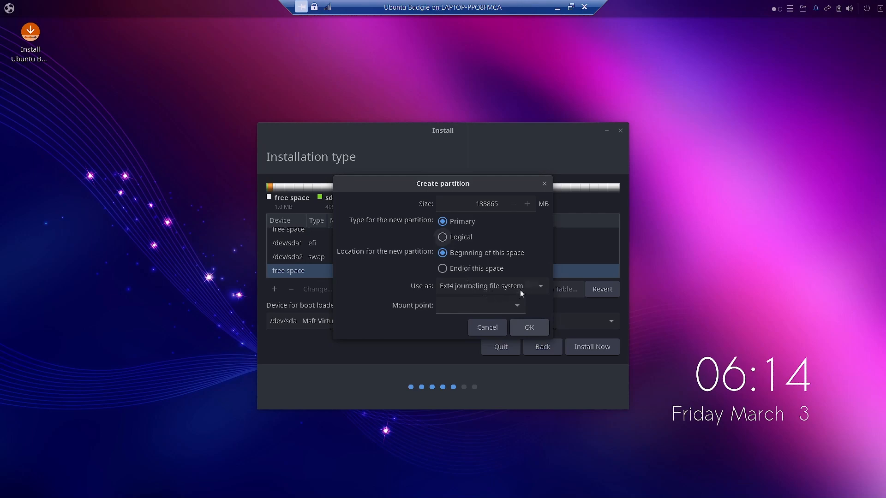
left_click(522, 292)
left_click(524, 288)
left_click(517, 306)
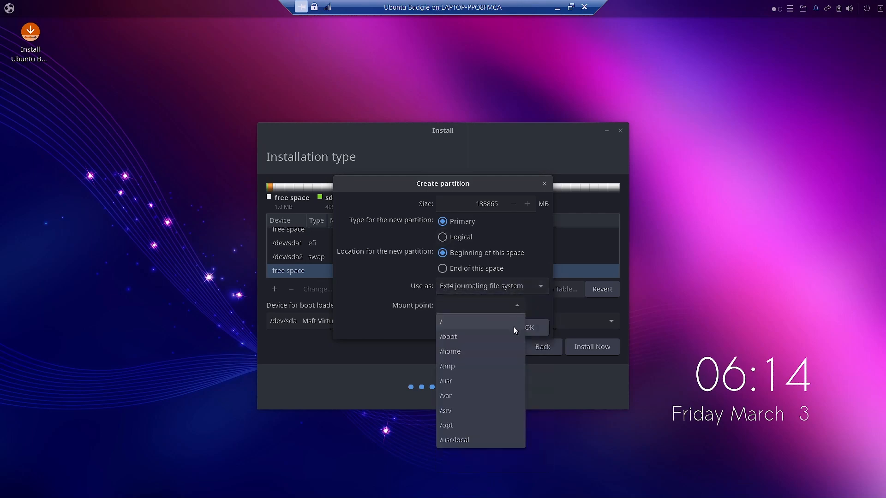
left_click(508, 322)
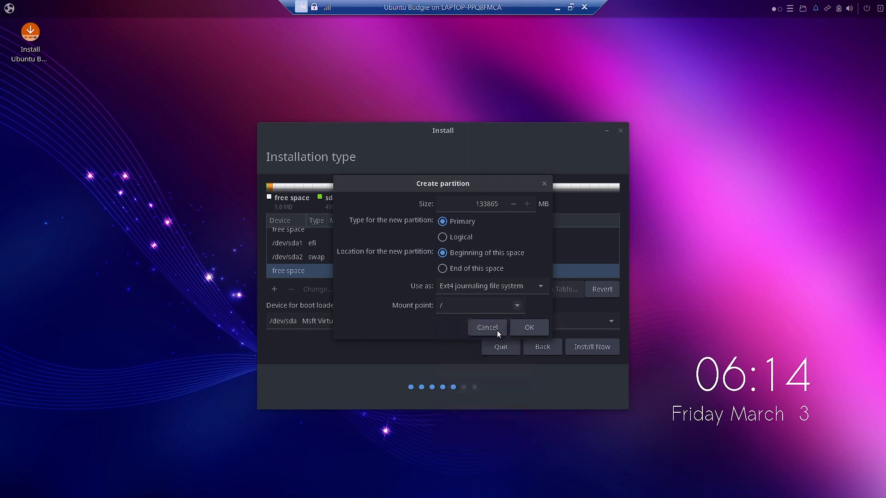
left_click(530, 328)
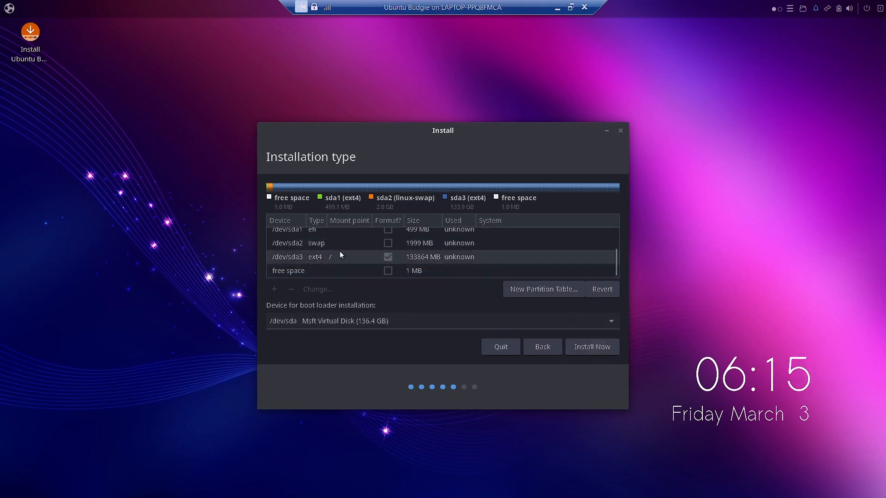
Step: Start the installation by writing the partition changes to the disk, and accept Kolkata as the location
scroll(340, 251, "up", 2)
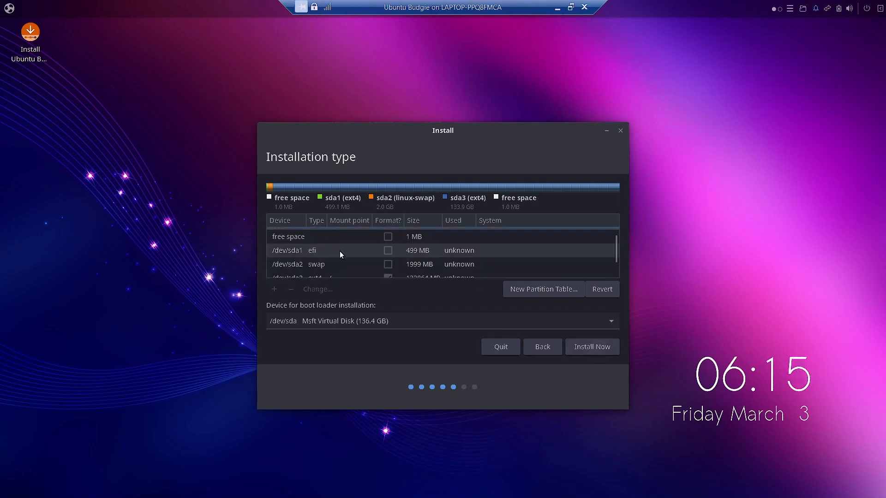
scroll(339, 251, "down", 2)
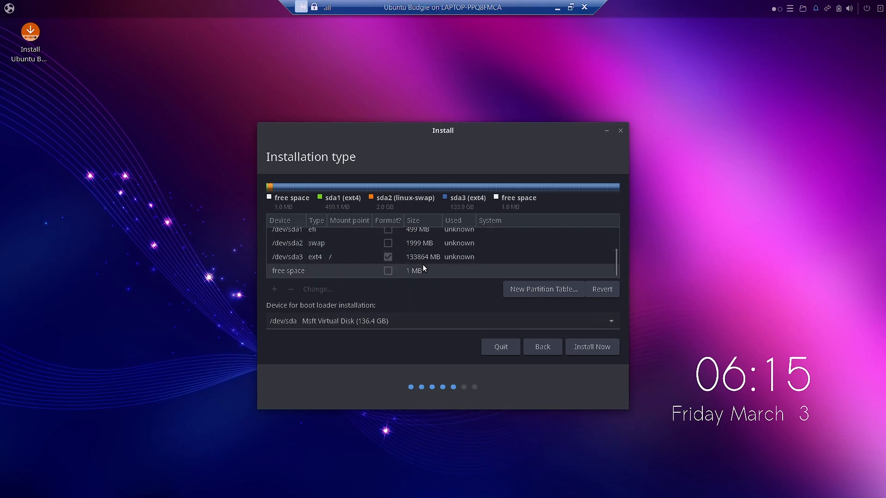
scroll(413, 273, "up", 2)
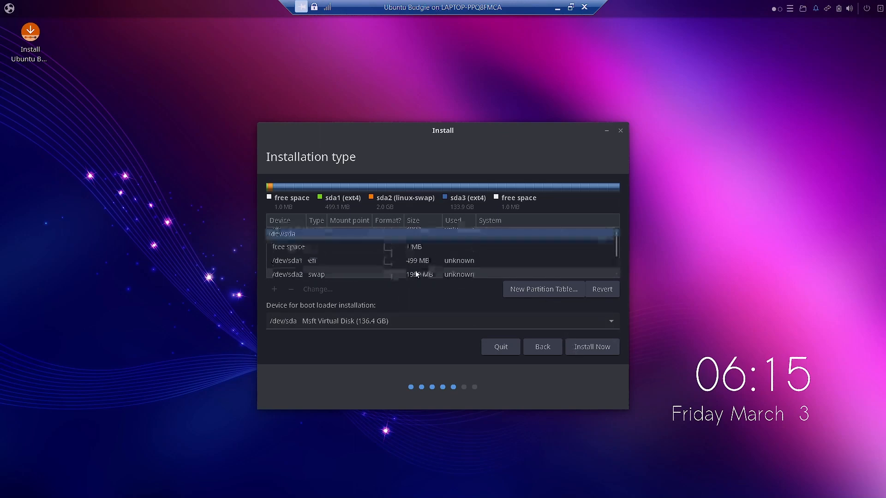
scroll(426, 259, "down", 2)
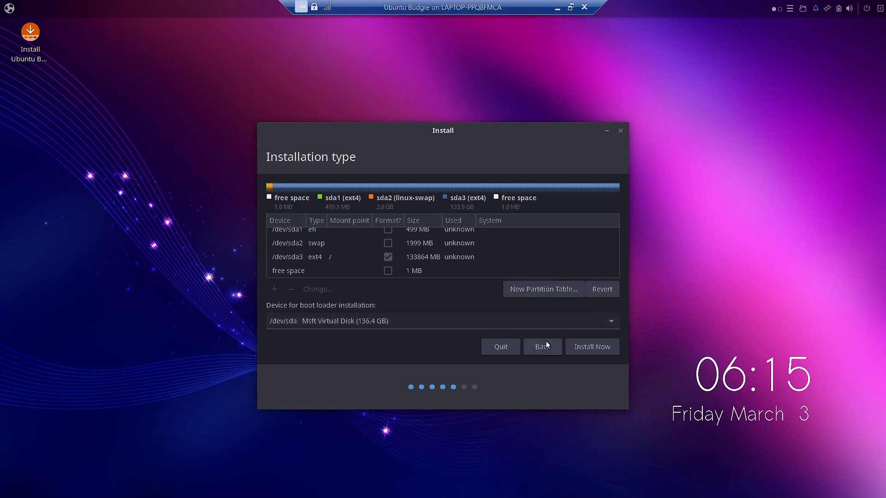
left_click(594, 350)
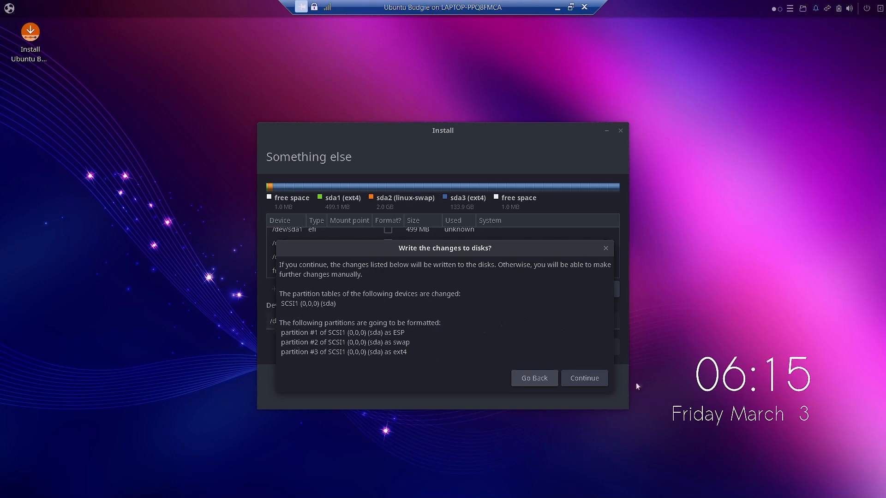
left_click(585, 378)
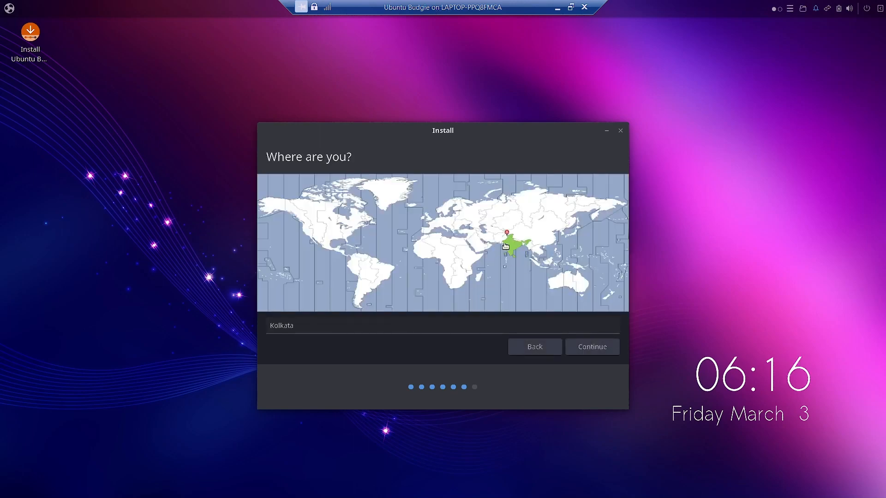
left_click(593, 346)
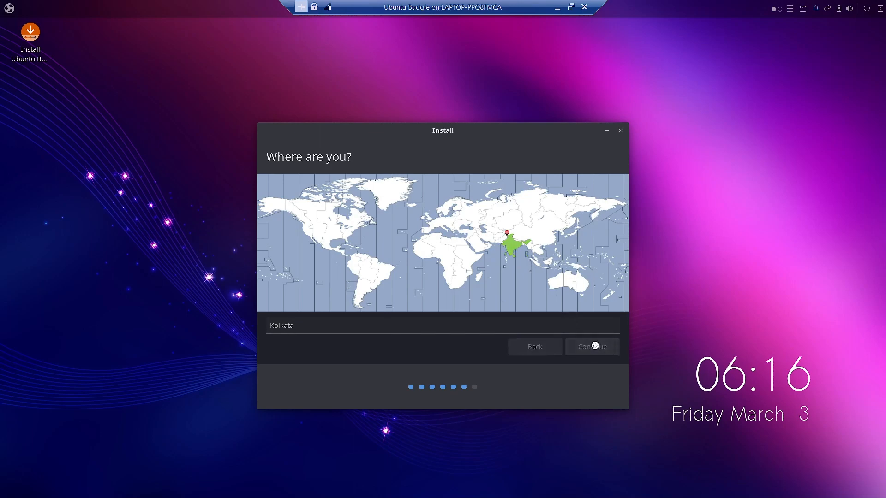
Step: Fill in the account owner's name, enter and confirm the account password, and continue the installation
type("sam")
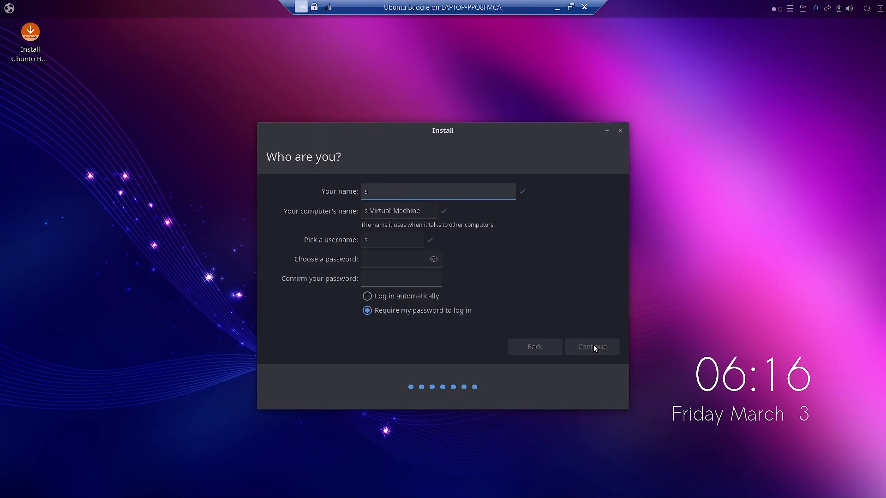
left_click(372, 256)
type("1234")
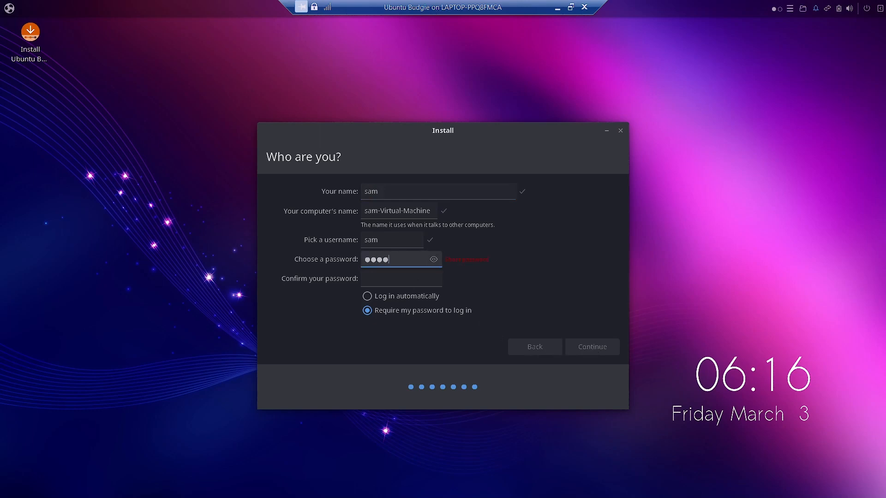
type("56")
left_click(373, 277)
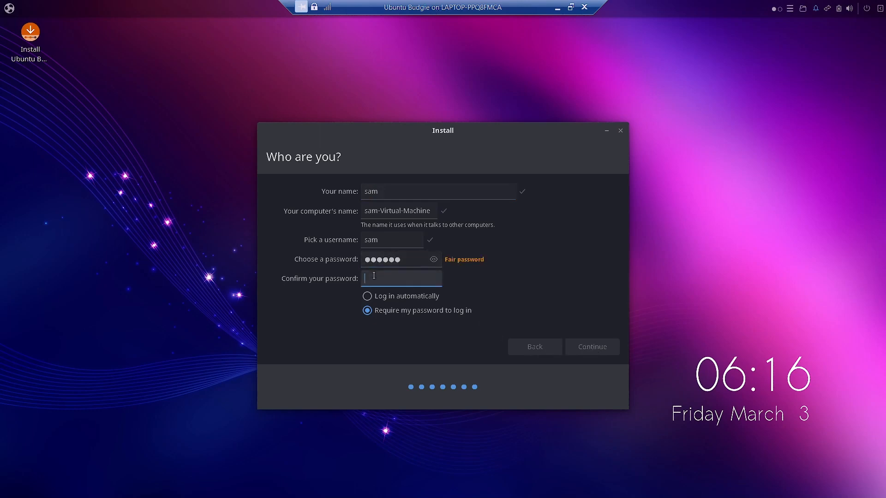
type("123456")
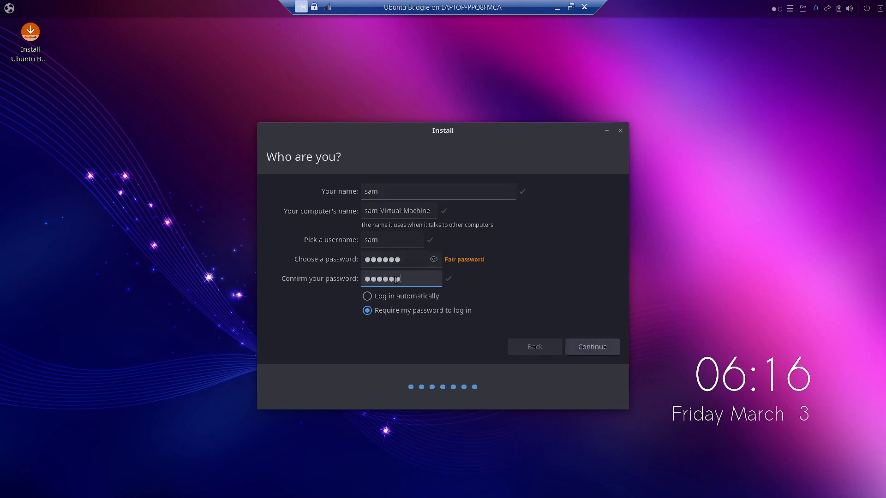
left_click(597, 347)
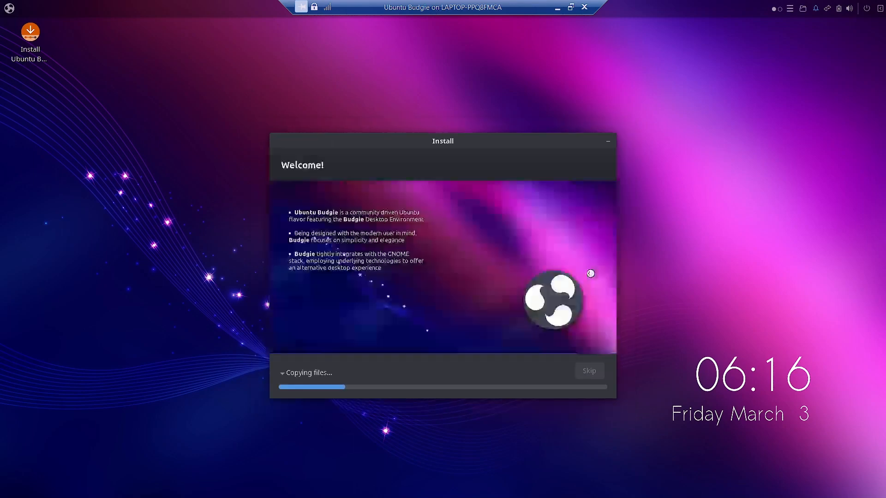